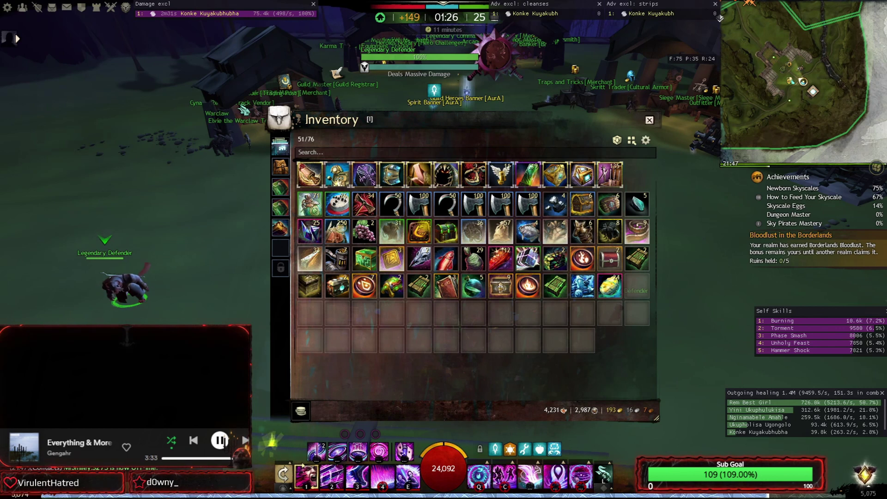
pyautogui.moveTo(582, 202)
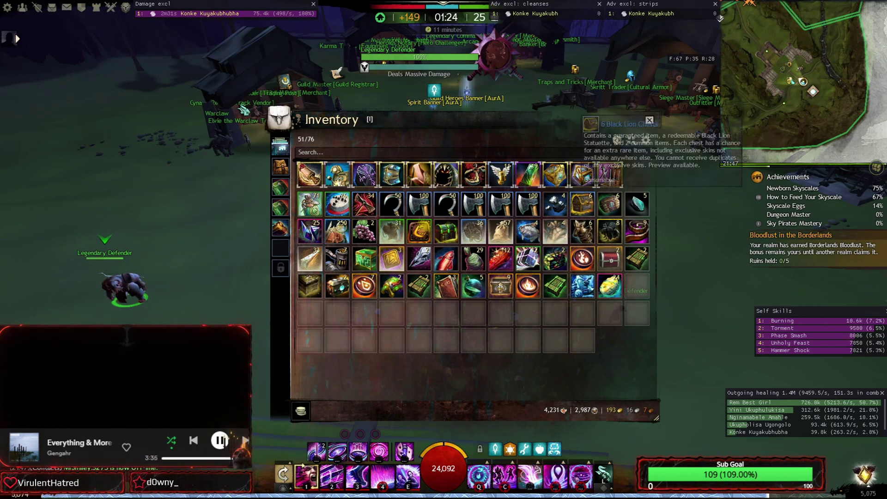
pyautogui.press('i')
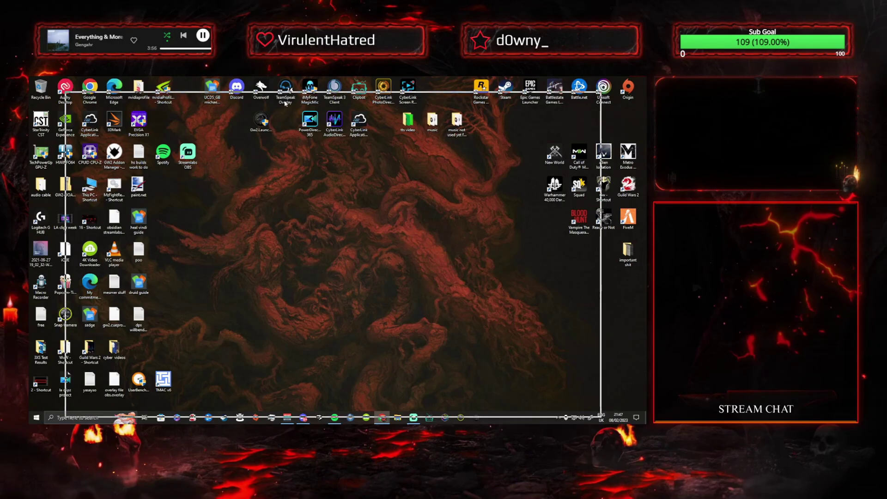
pyautogui.moveTo(285, 103); pyautogui.dragTo(312, 96)
pyautogui.click(606, 91)
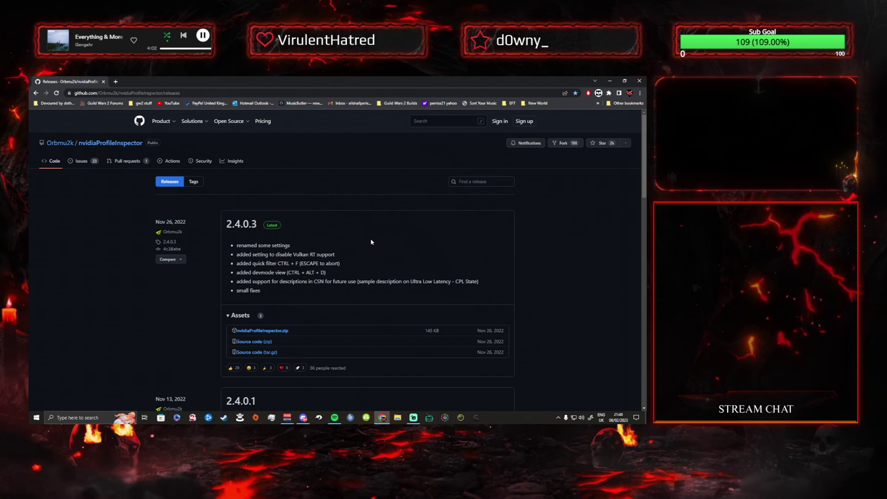
# Step: Highlight the address of the nvidiaProfileInspector releases page, close the browser and view the contents of the nvidiaprofile folder on the desktop
pyautogui.click(156, 92)
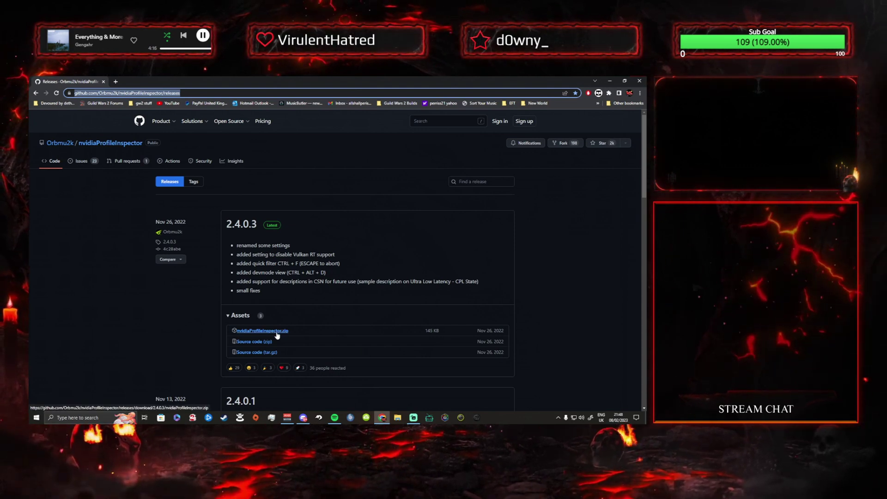
pyautogui.click(640, 81)
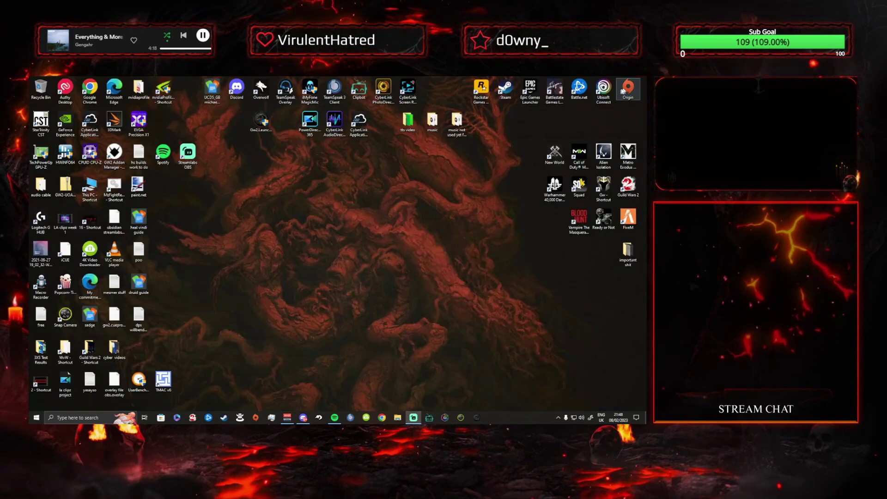
pyautogui.doubleClick(139, 89)
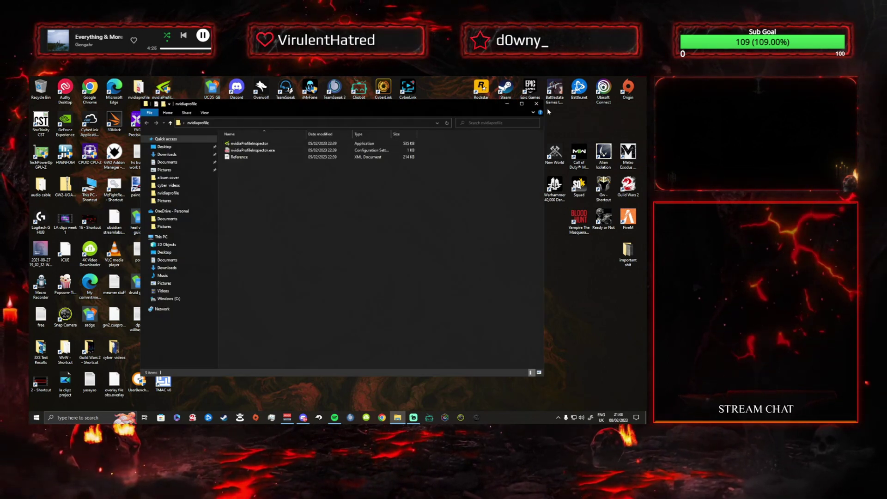
pyautogui.click(538, 104)
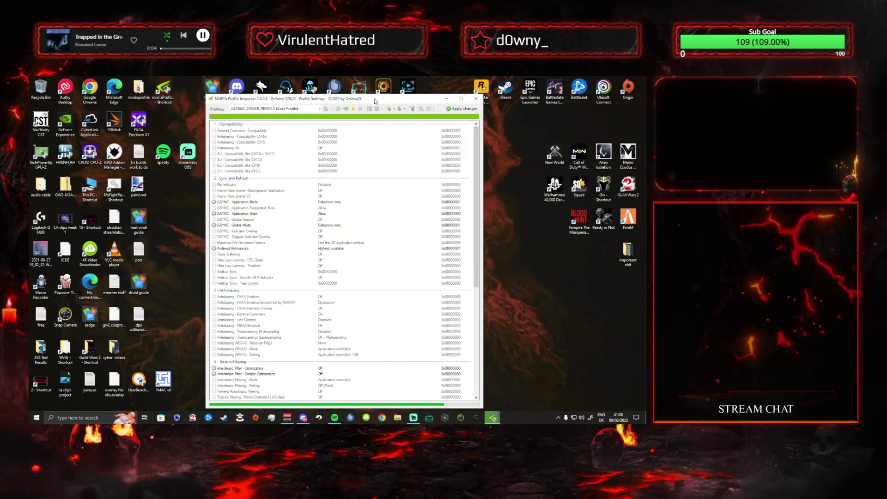
# Step: Load the Guild Wars 2 profile in NVIDIA Profile Inspector
pyautogui.moveTo(376, 98); pyautogui.dragTo(380, 108)
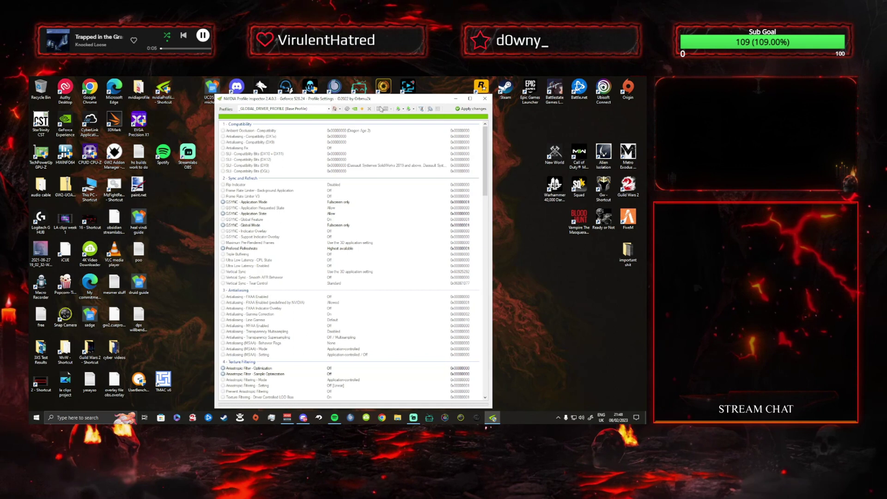
pyautogui.click(329, 109)
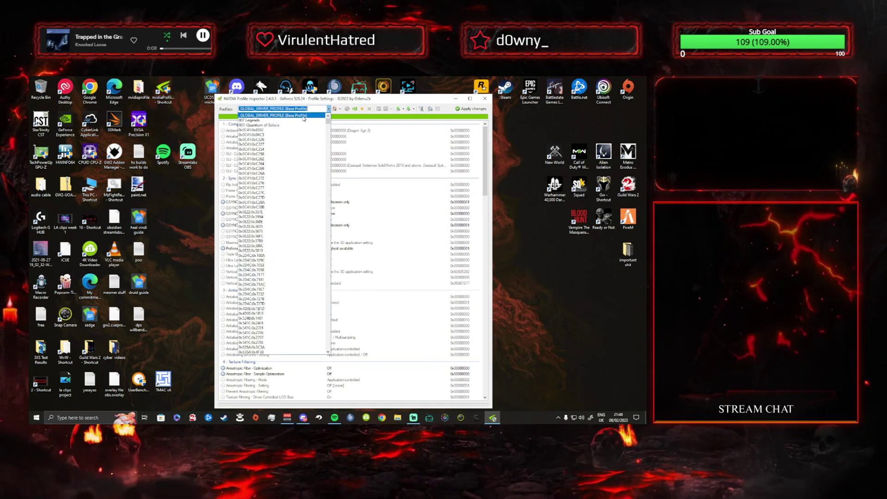
pyautogui.write('gui')
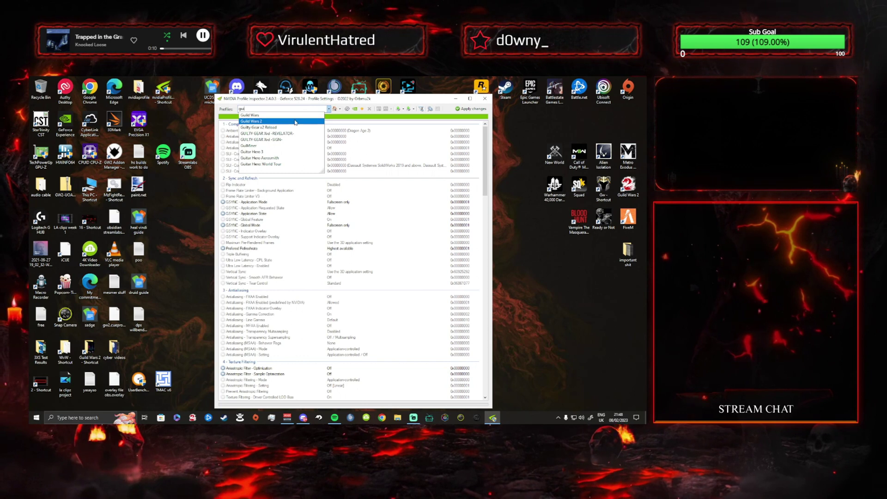
pyautogui.click(295, 122)
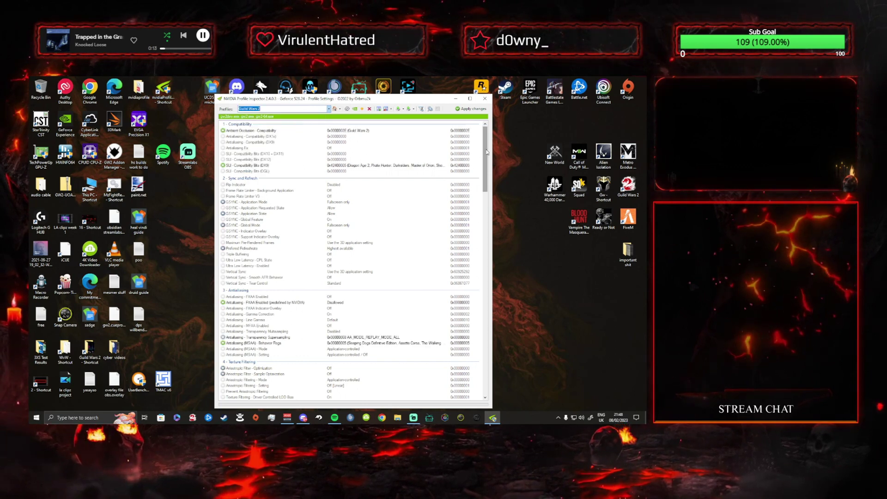
# Step: Set both Texture Filtering - LOD Bias (DX) and LOD Bias (OGL) to +3000 in the Guild Wars 2 profile
pyautogui.moveTo(487, 152); pyautogui.dragTo(489, 209)
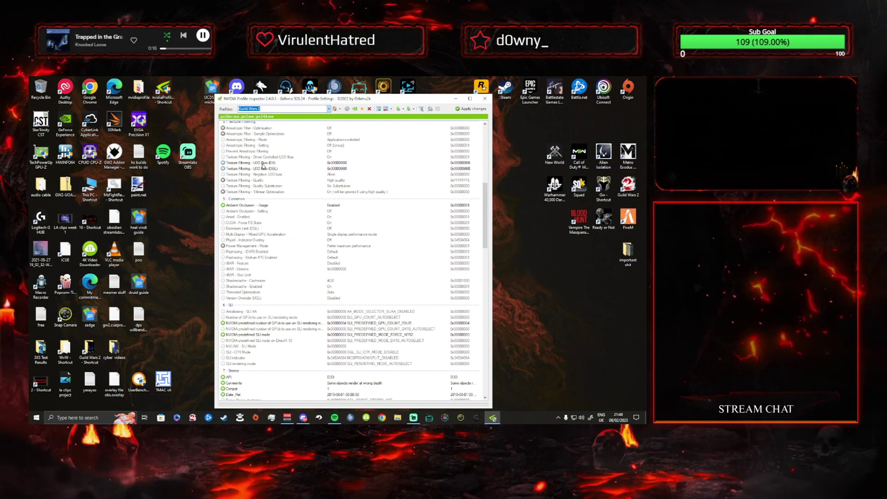
pyautogui.click(335, 165)
pyautogui.click(300, 165)
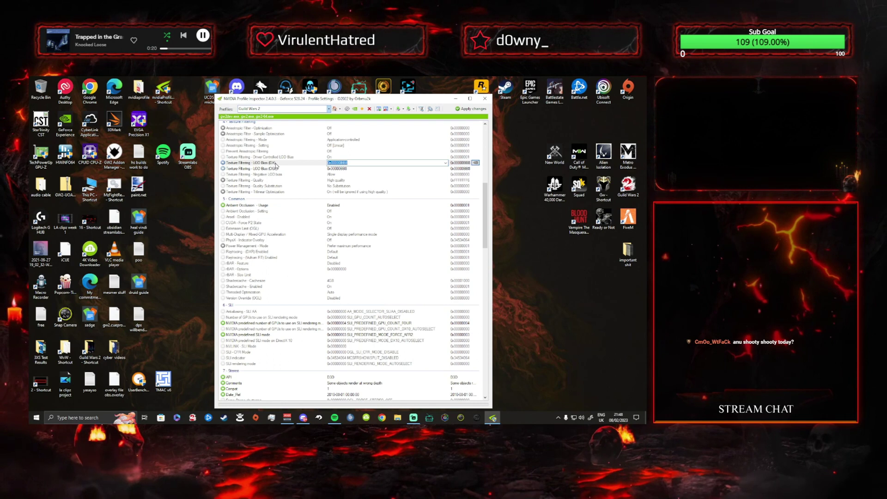
pyautogui.write('-3')
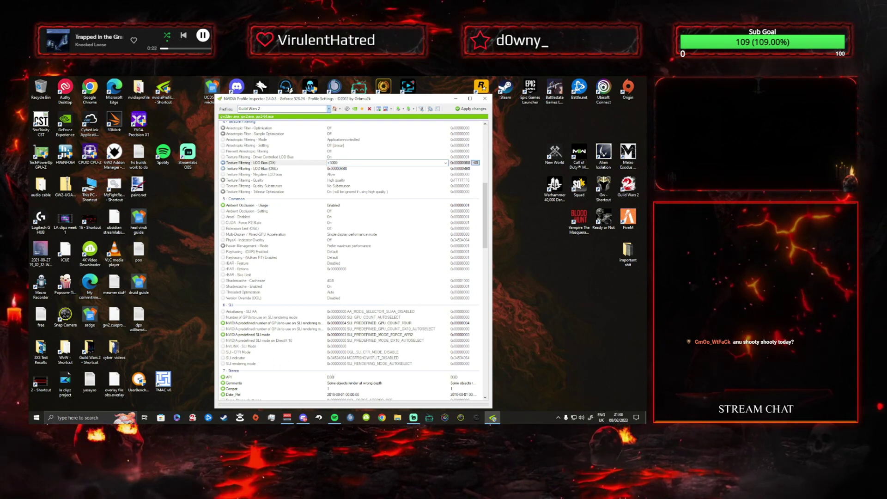
pyautogui.click(289, 169)
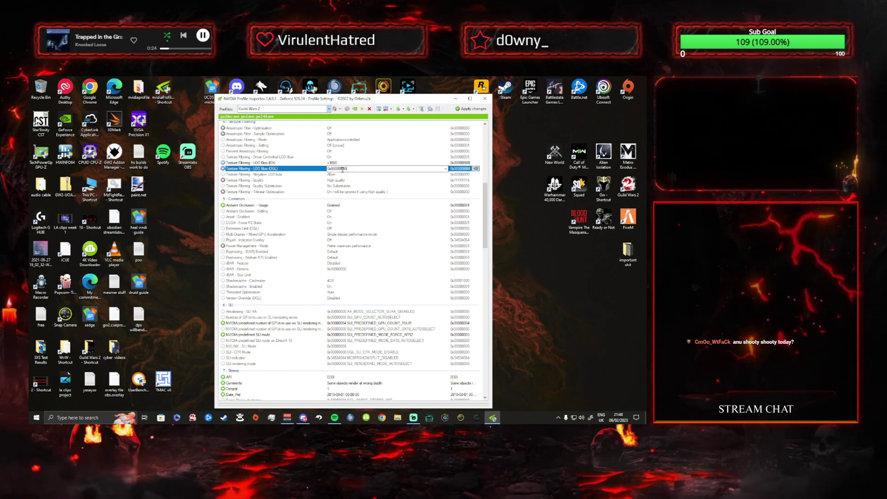
pyautogui.write('-3')
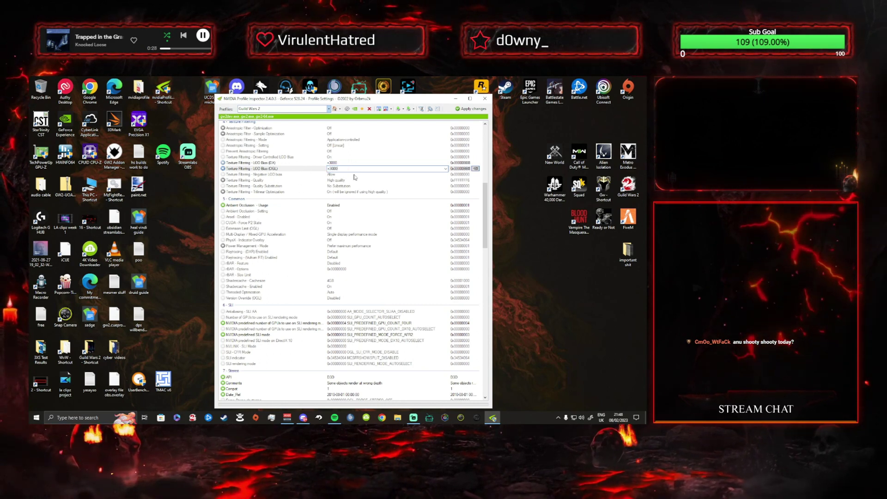
pyautogui.click(366, 180)
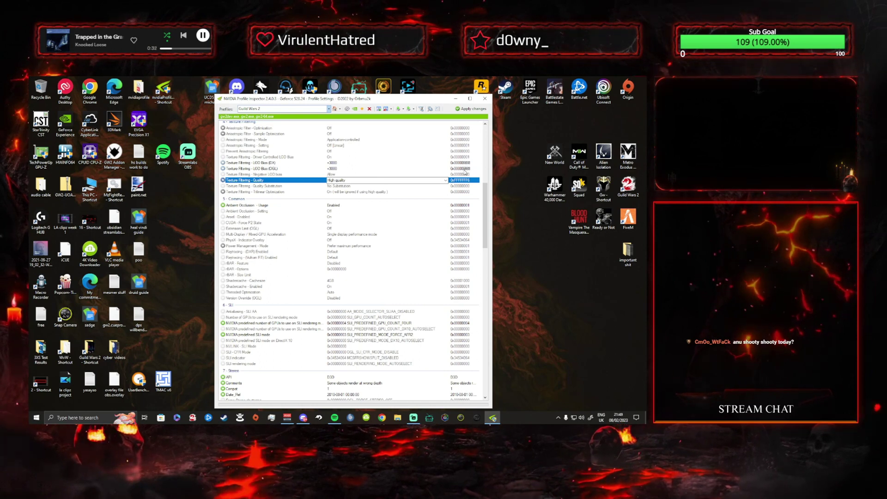
pyautogui.click(469, 163)
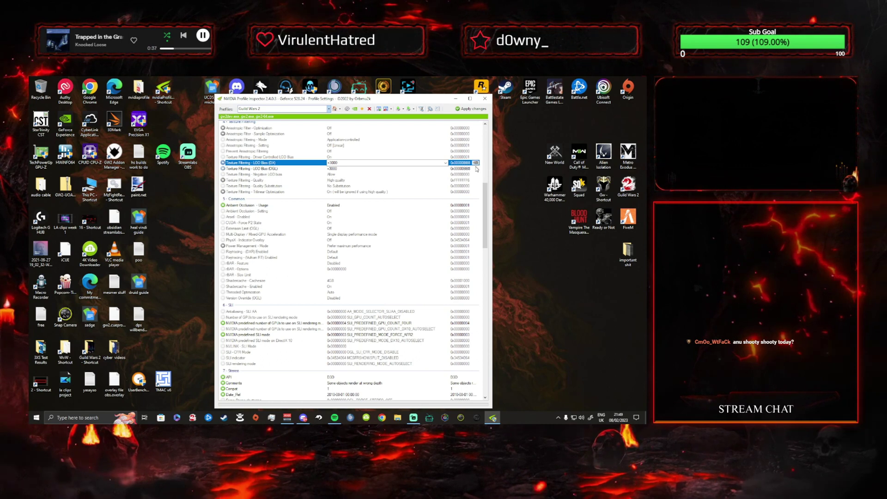
pyautogui.press('Down')
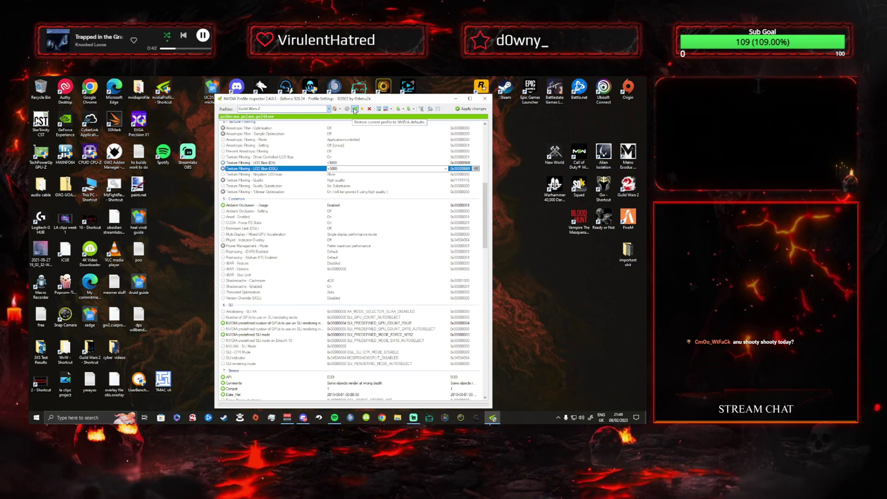
pyautogui.click(343, 163)
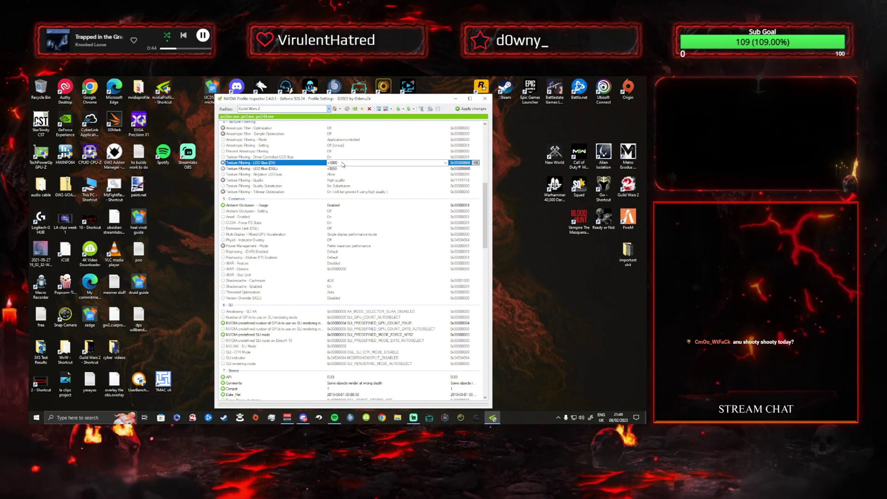
pyautogui.click(342, 169)
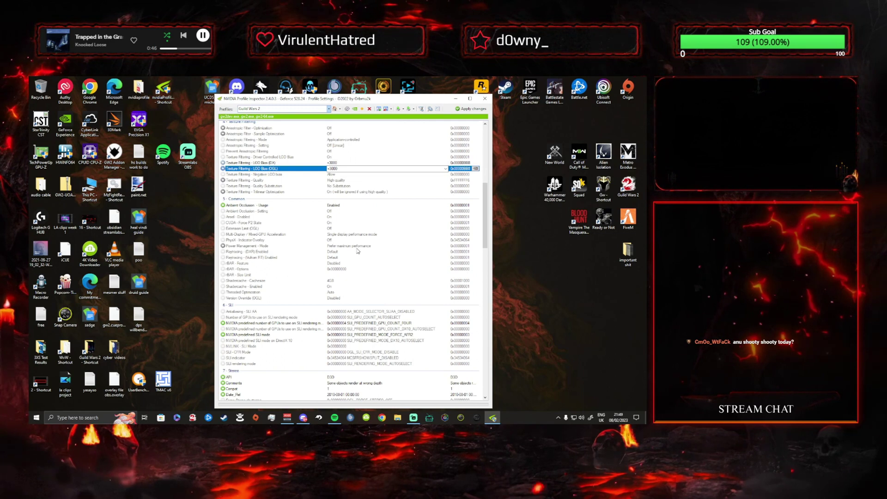
# Step: Set Antialiasing - Transparency Supersampling to AA_MODE_REPLAY_MODE_ALL and apply the changes to the Guild Wars 2 profile
pyautogui.scroll(4, 365, 242)
pyautogui.scroll(-3, 338, 216)
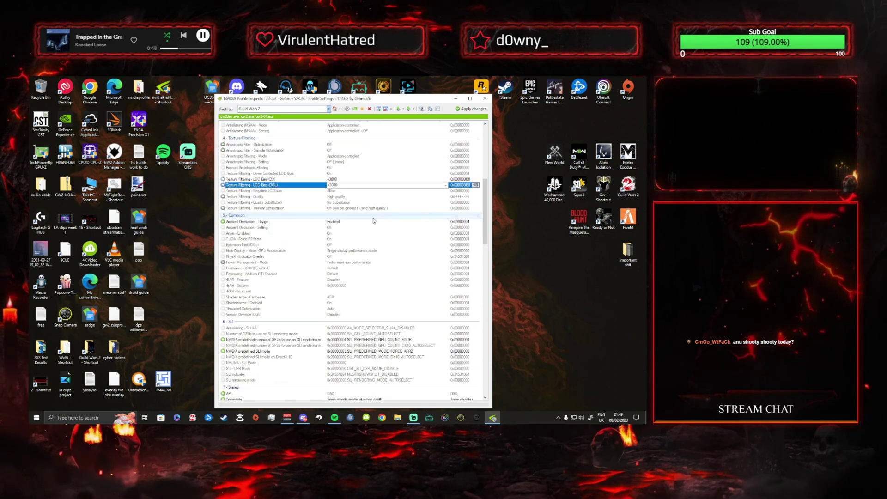
pyautogui.scroll(10, 411, 222)
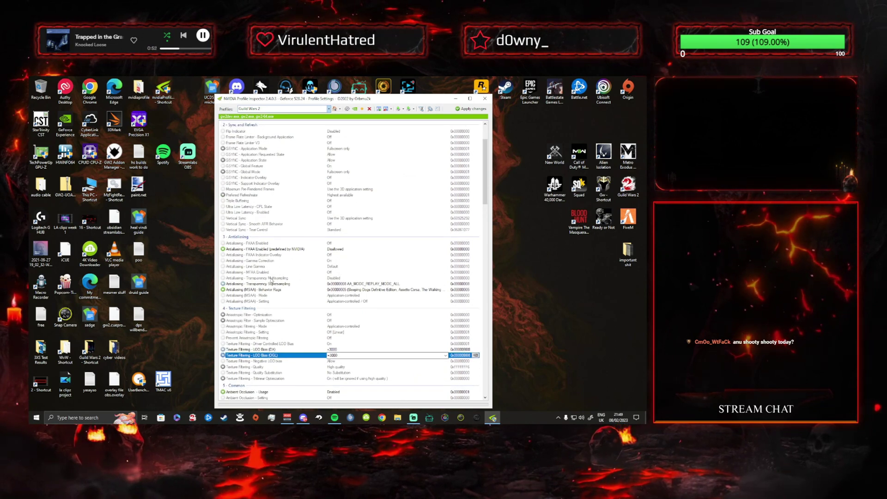
pyautogui.click(263, 285)
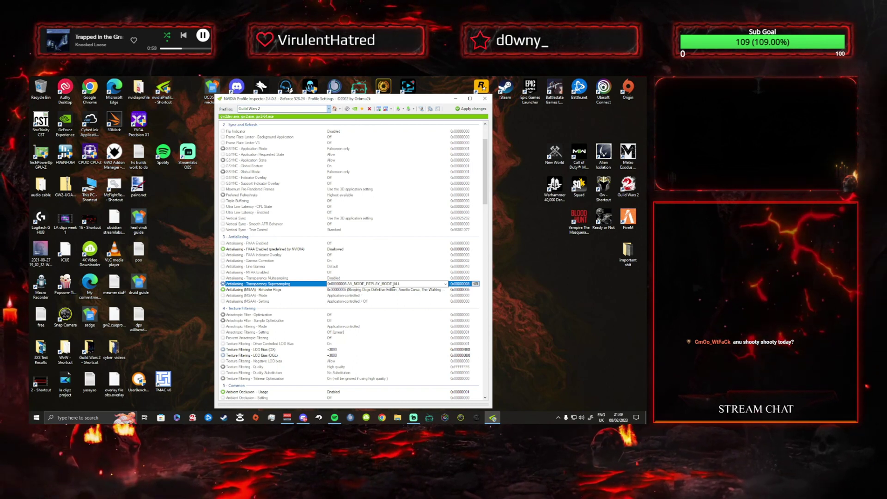
pyautogui.click(446, 284)
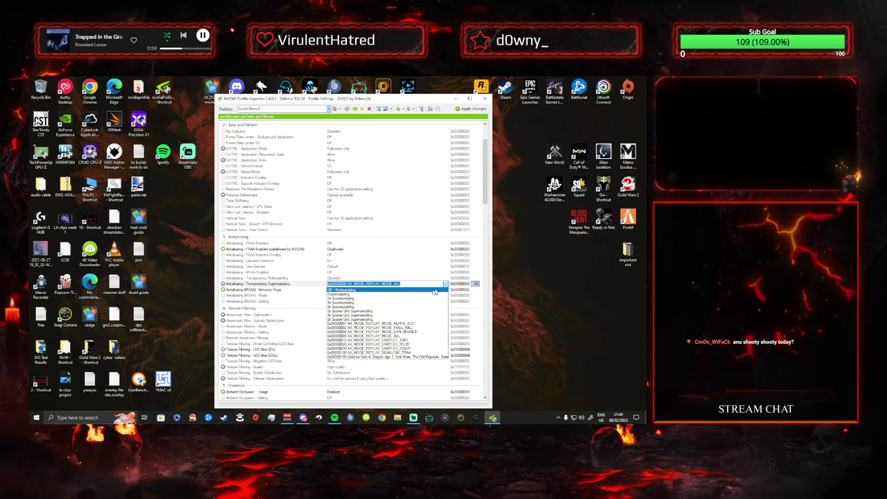
pyautogui.click(406, 337)
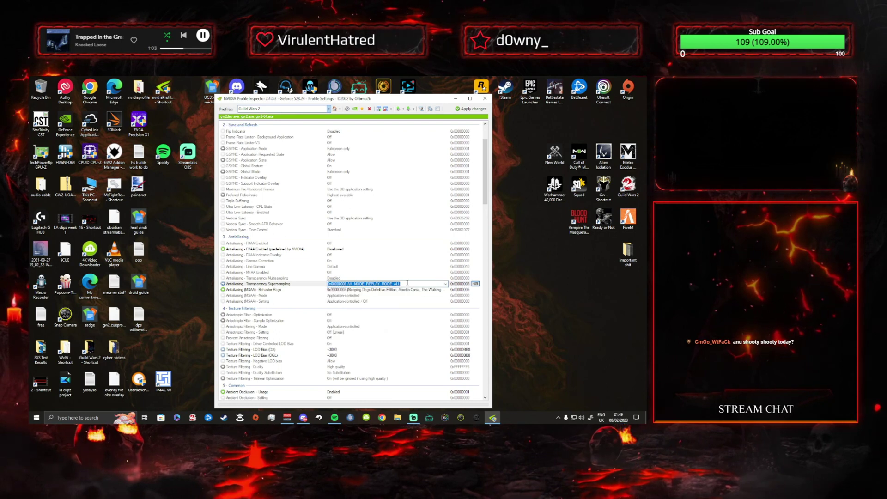
pyautogui.click(471, 110)
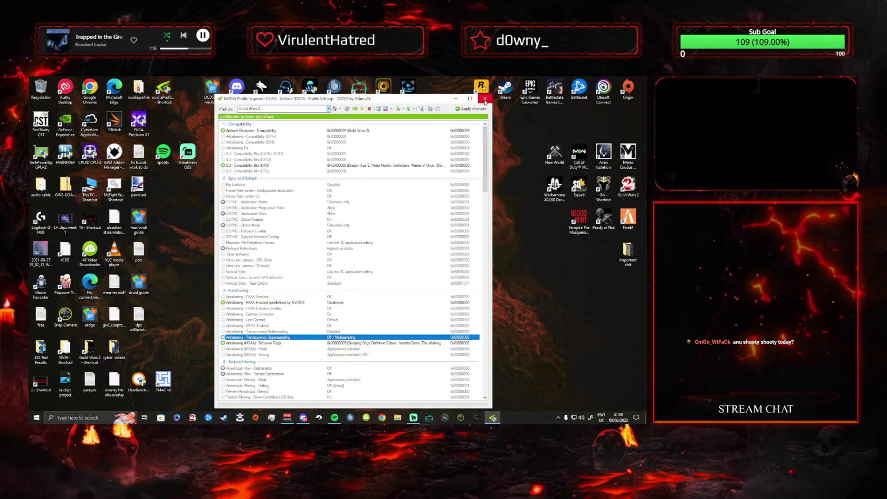
# Step: Close the profile inspector, launch Guild Wars 2 and log in with the remembered account credentials
pyautogui.click(485, 98)
pyautogui.doubleClick(628, 187)
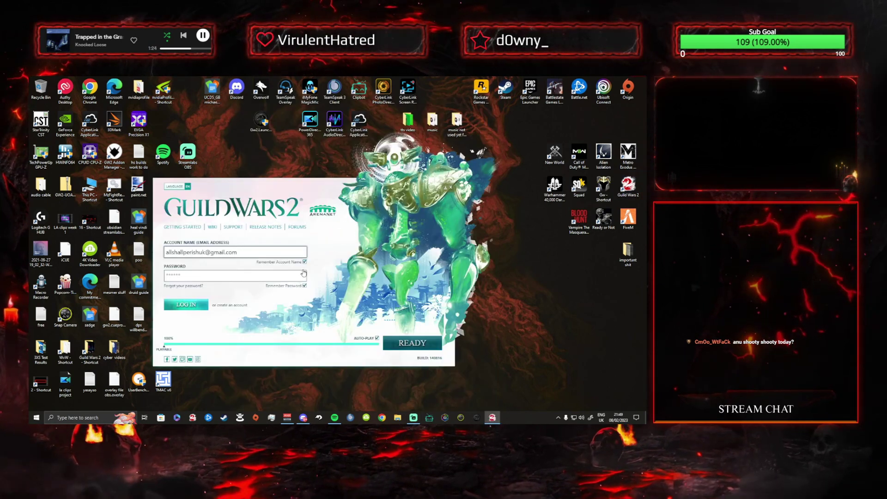
pyautogui.click(201, 305)
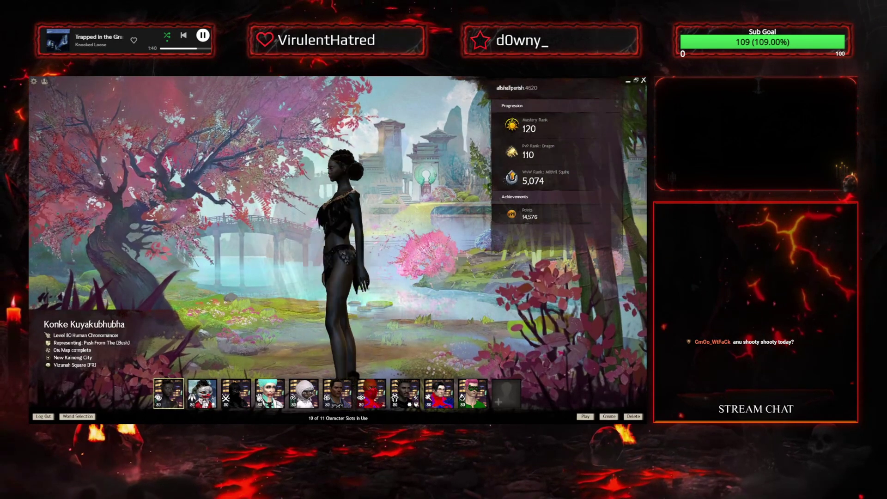
# Step: Preview several characters on the Guild Wars 2 character selection screen, then exit the game
pyautogui.click(338, 394)
pyautogui.click(368, 393)
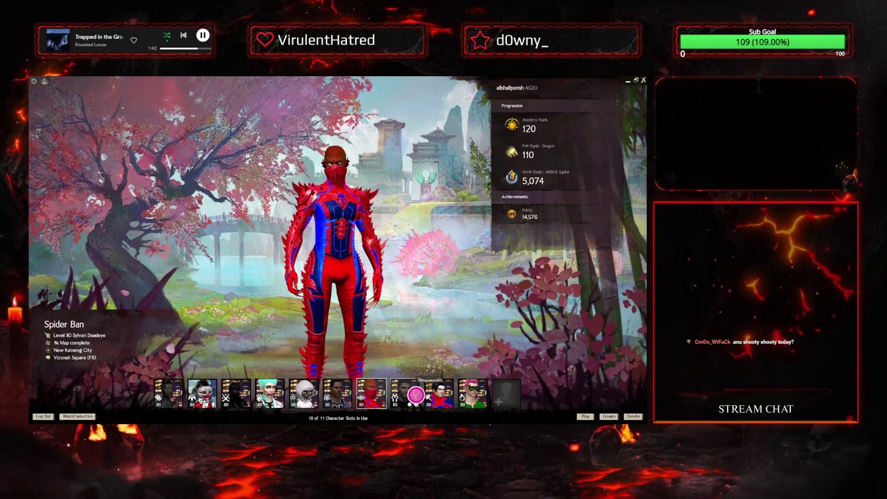
pyautogui.click(405, 393)
pyautogui.click(472, 393)
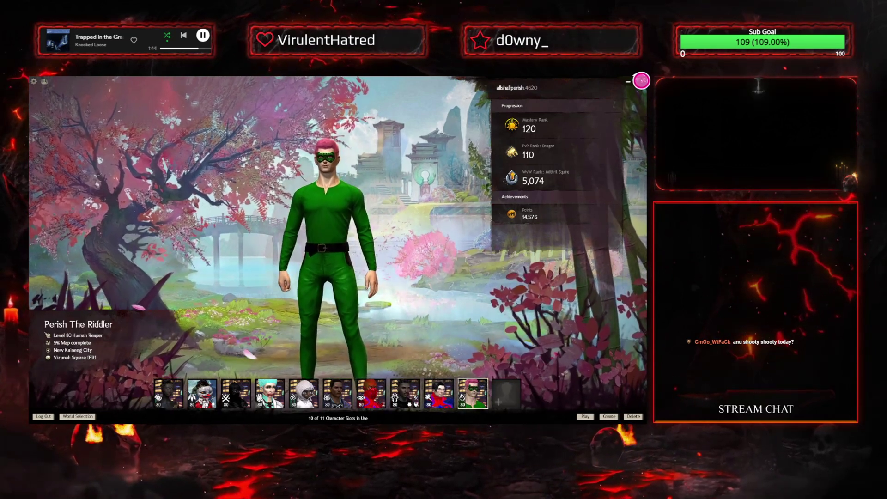
pyautogui.click(643, 82)
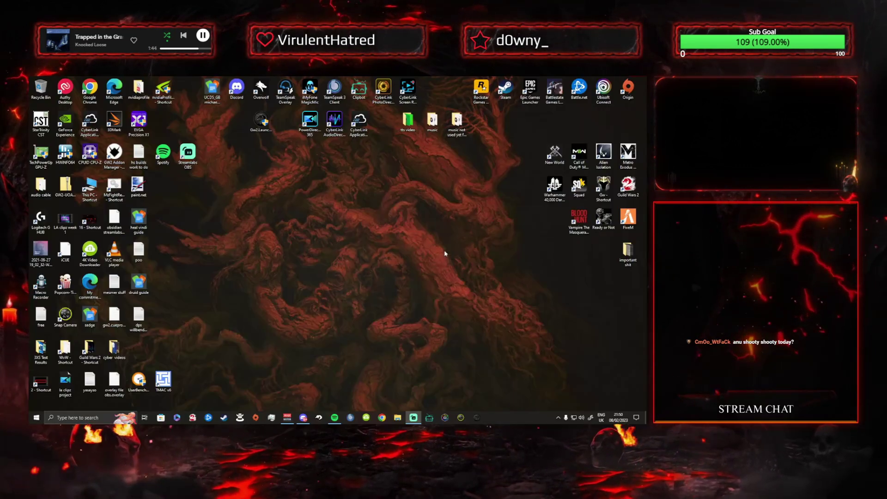
# Step: Open NVIDIA Profile Inspector and load the Guild Wars 2 profile by searching for "gui"
pyautogui.doubleClick(165, 91)
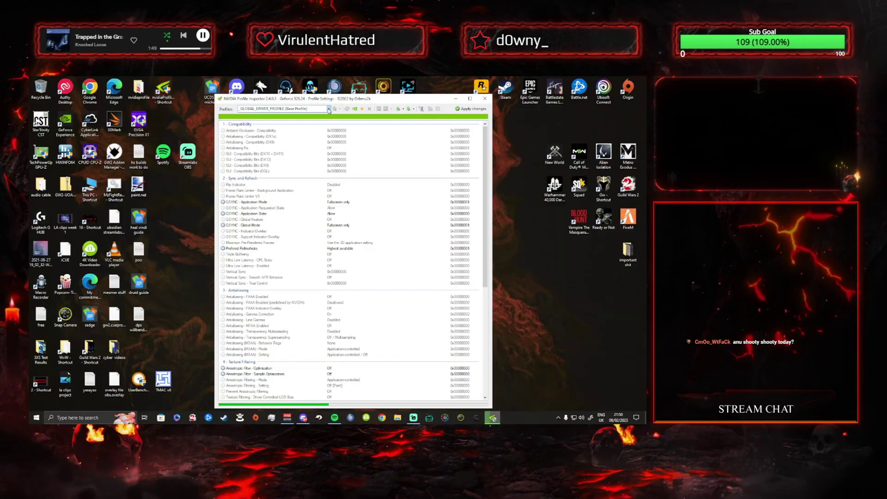
pyautogui.click(319, 109)
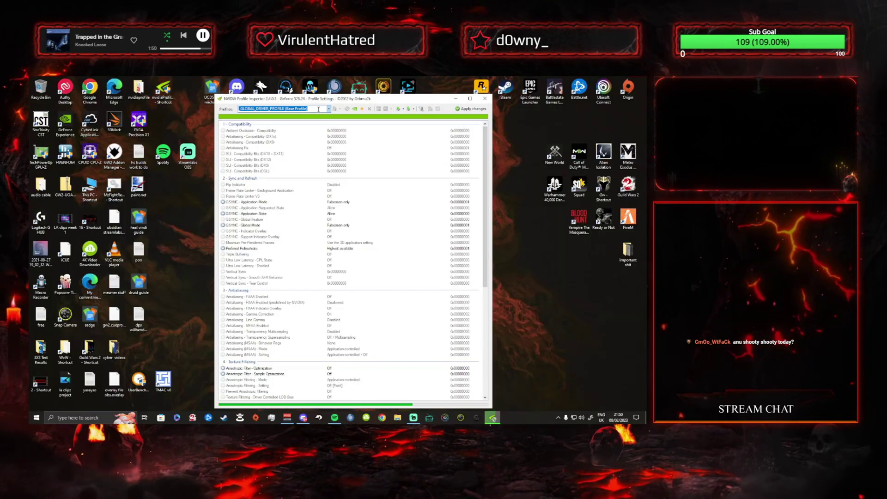
pyautogui.write('gui')
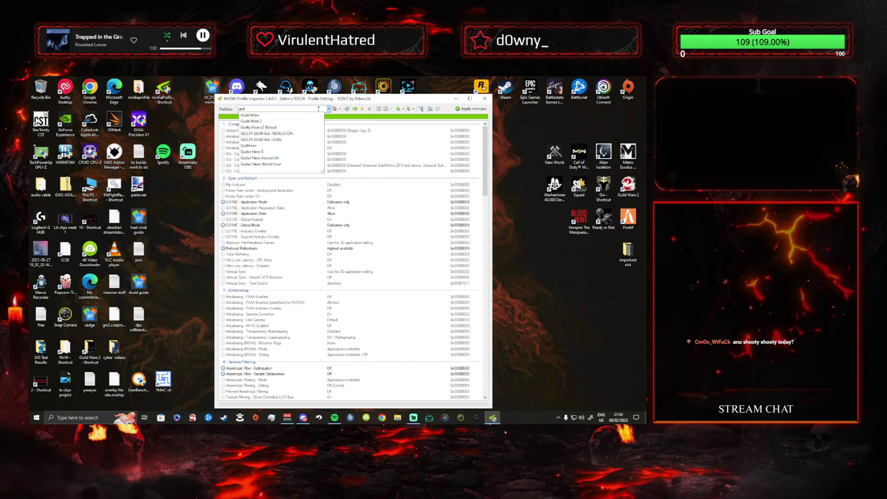
pyautogui.click(287, 121)
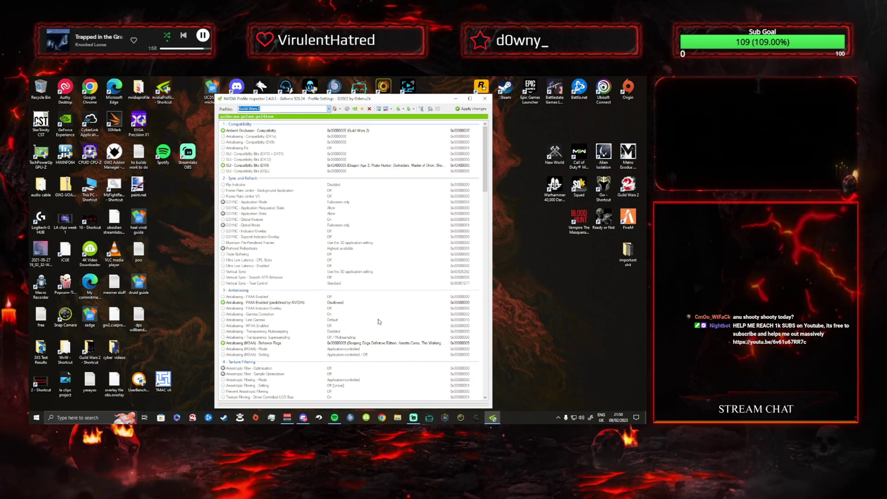
# Step: Set Texture Filtering - LOD Bias (DX) and LOD Bias (OGL) to 3000 in the Guild Wars 2 profile
pyautogui.moveTo(484, 157); pyautogui.dragTo(485, 212)
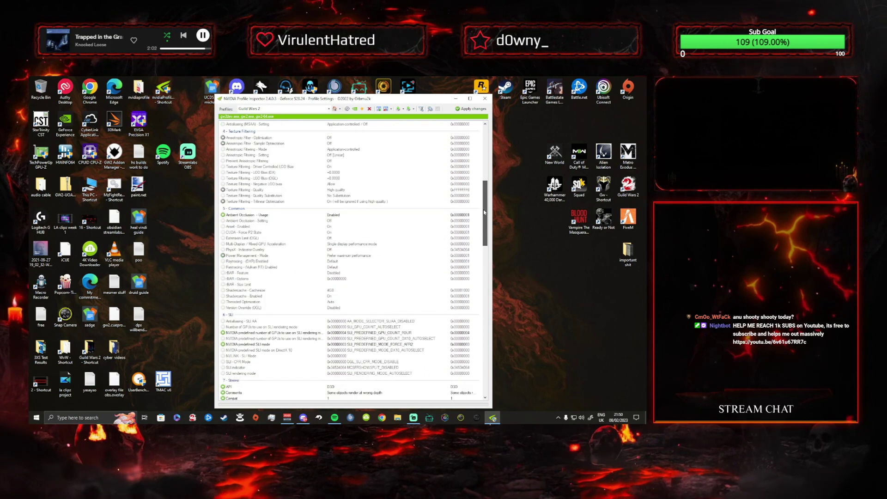
pyautogui.click(335, 178)
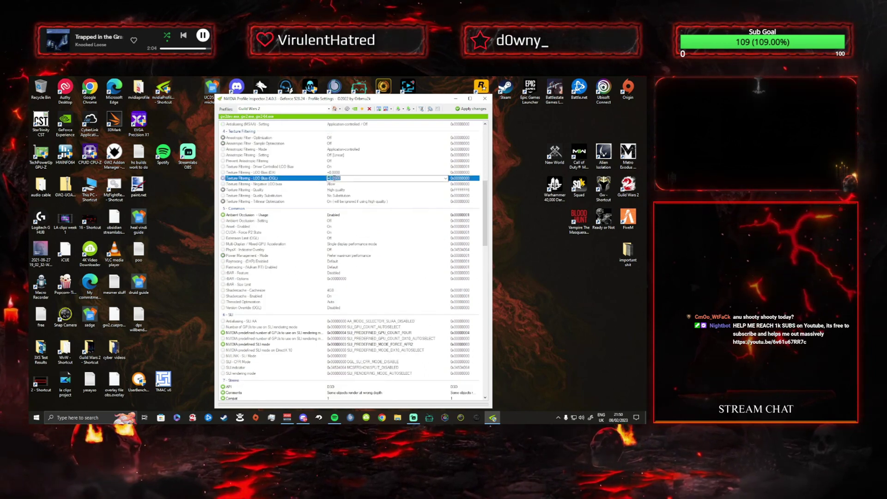
pyautogui.click(302, 173)
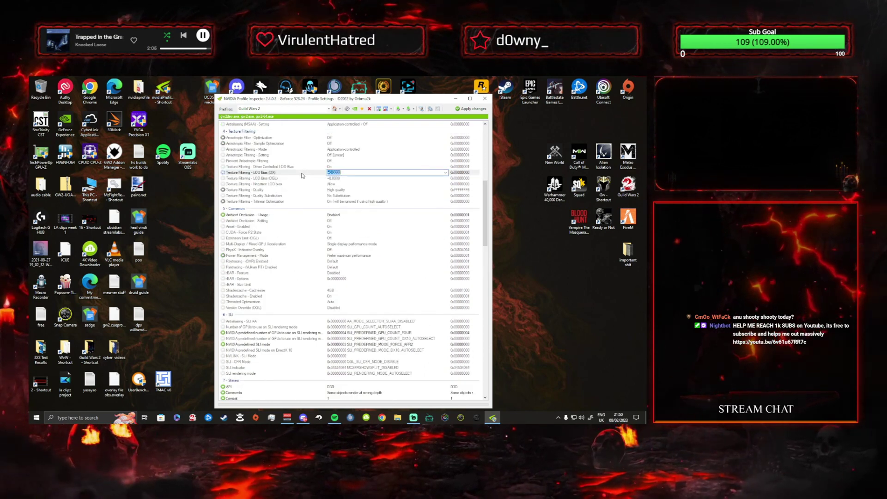
pyautogui.write('3000')
pyautogui.click(335, 179)
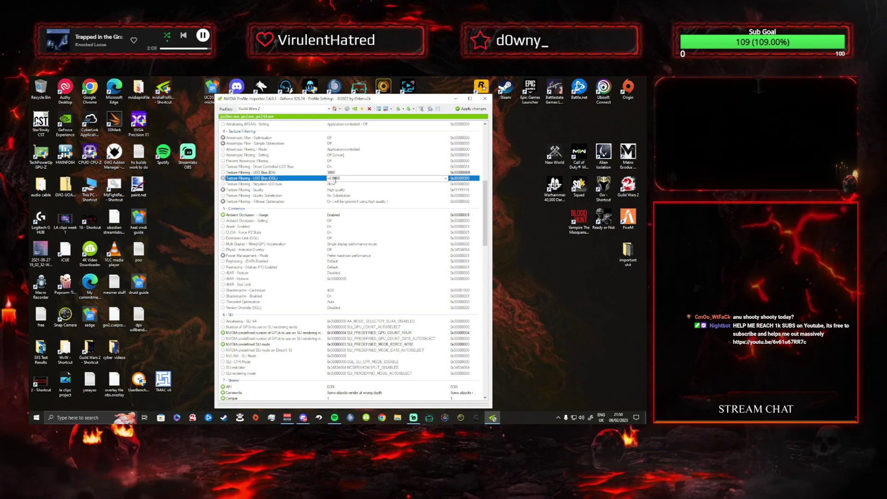
pyautogui.write('3')
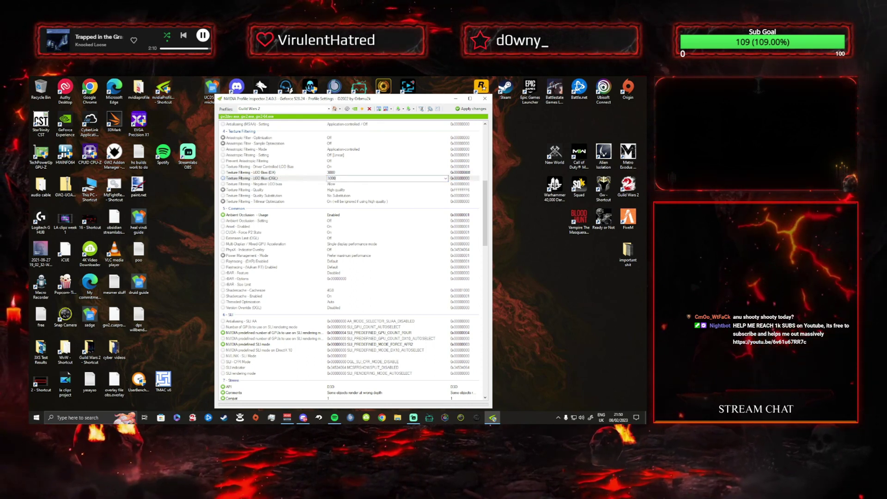
pyautogui.click(355, 195)
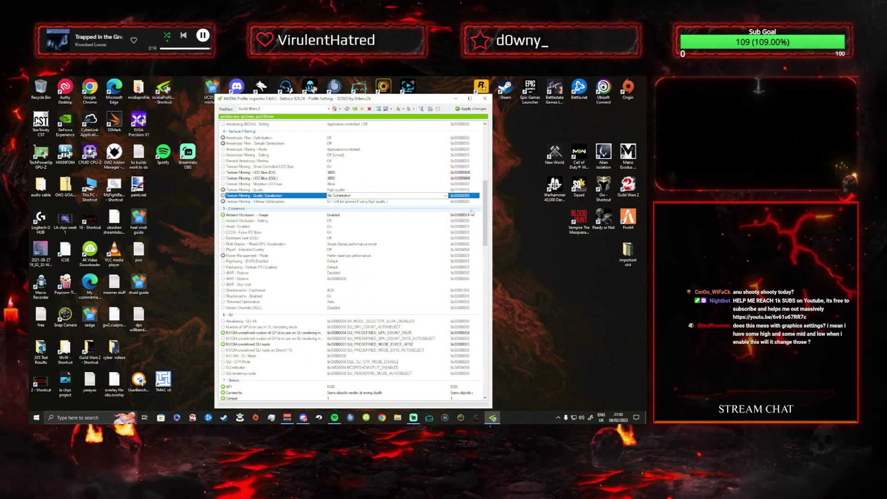
# Step: Set Antialiasing - Transparency Supersampling to AA_MODE_REPLAY_MODE_ALL and apply the profile changes
pyautogui.scroll(6, 479, 189)
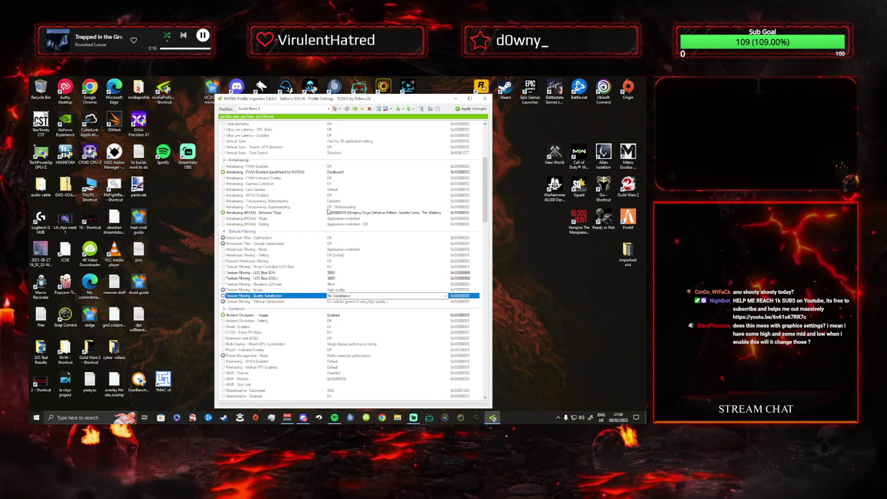
pyautogui.click(274, 208)
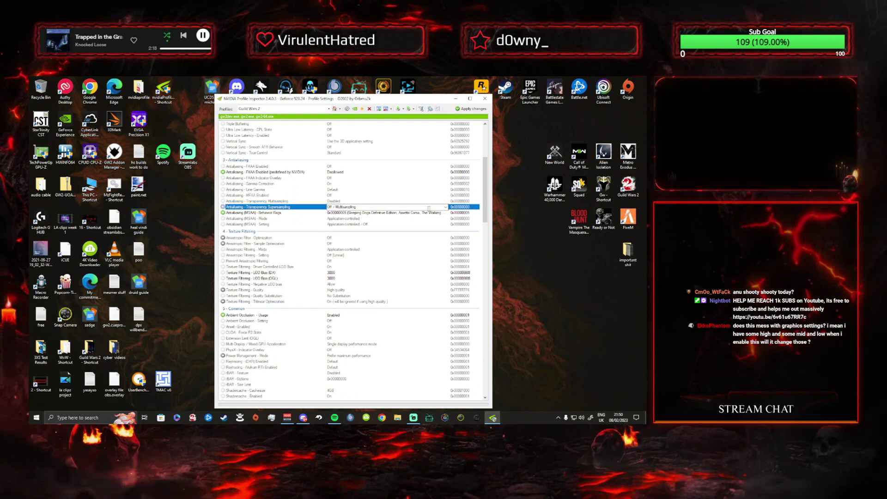
pyautogui.click(445, 207)
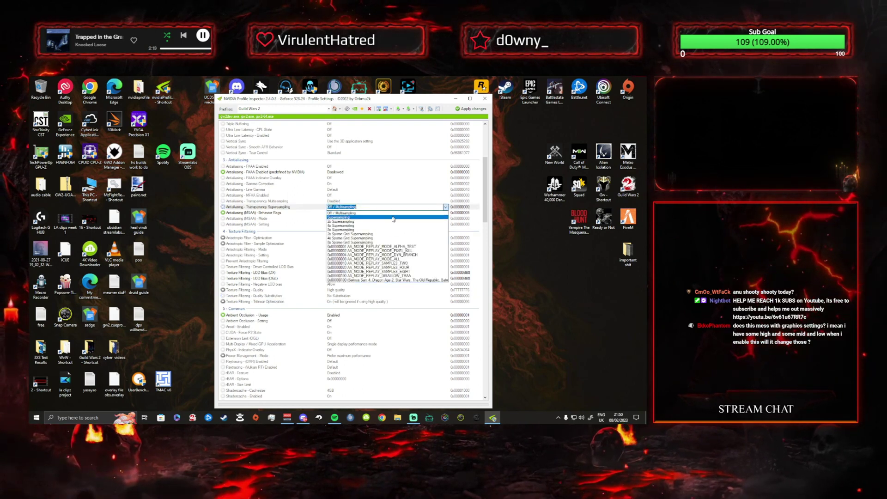
pyautogui.click(404, 260)
pyautogui.click(405, 261)
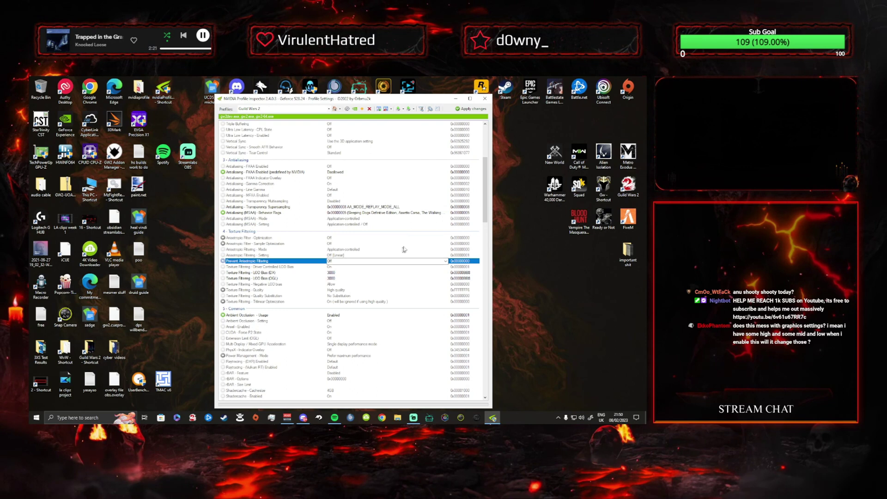
pyautogui.click(476, 110)
# Step: Close the profile inspector, launch Guild Wars 2 and move the character around to examine how the surroundings render
pyautogui.click(485, 98)
pyautogui.doubleClick(626, 188)
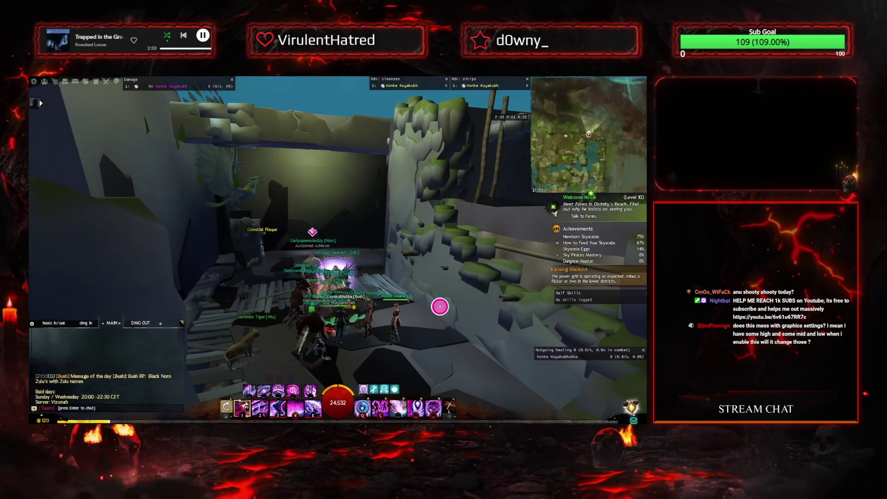
pyautogui.moveTo(440, 307); pyautogui.dragTo(268, 309)
pyautogui.press('w')
pyautogui.press('space')
pyautogui.press('w')
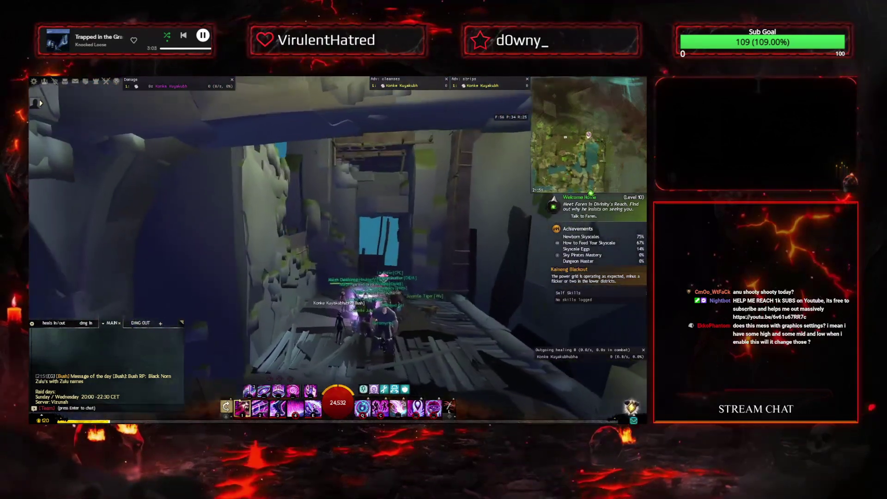
pyautogui.moveTo(411, 308); pyautogui.dragTo(342, 307)
pyautogui.press('w')
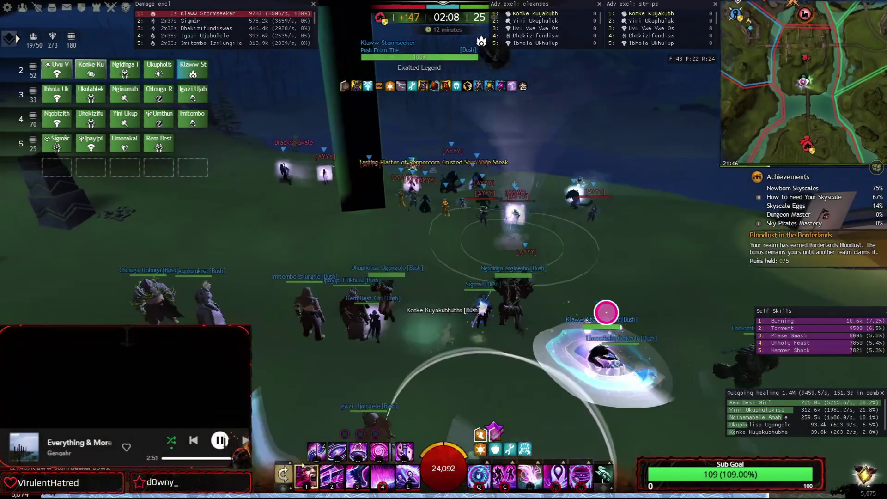
# Step: Target an enemy player in the group battle and turn the camera to examine the rendering during combat
pyautogui.press('Tab')
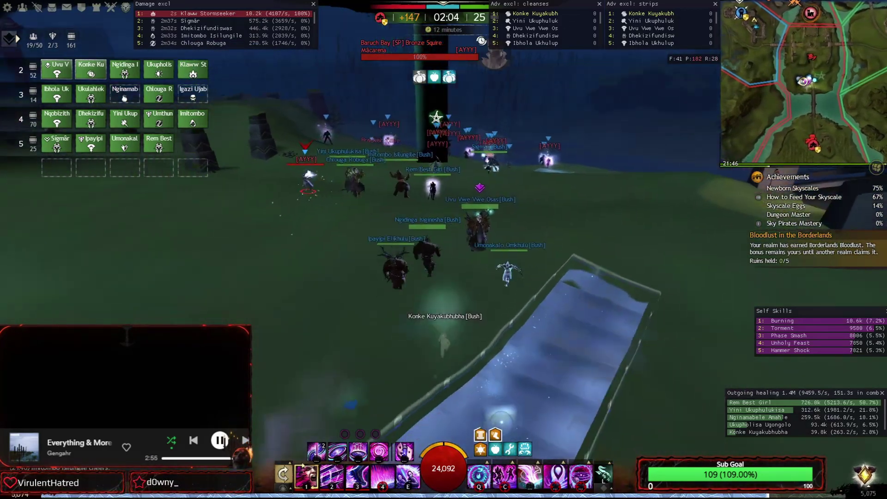
pyautogui.moveTo(598, 290); pyautogui.dragTo(509, 289)
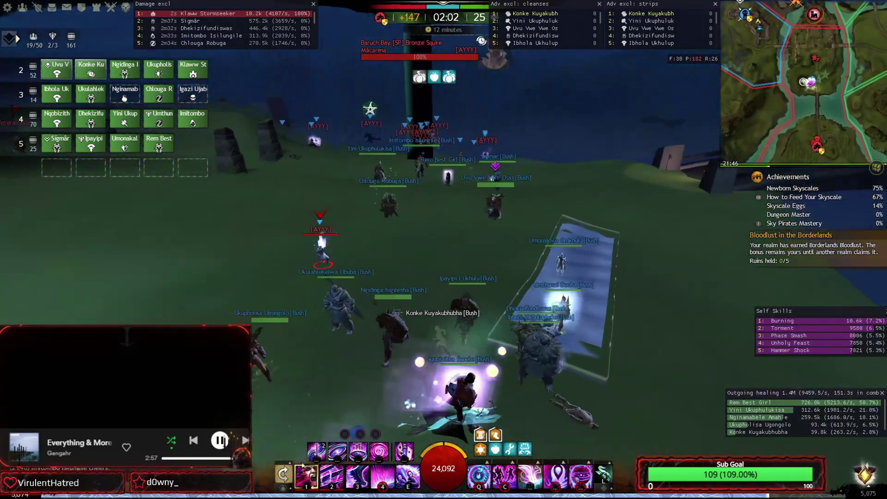